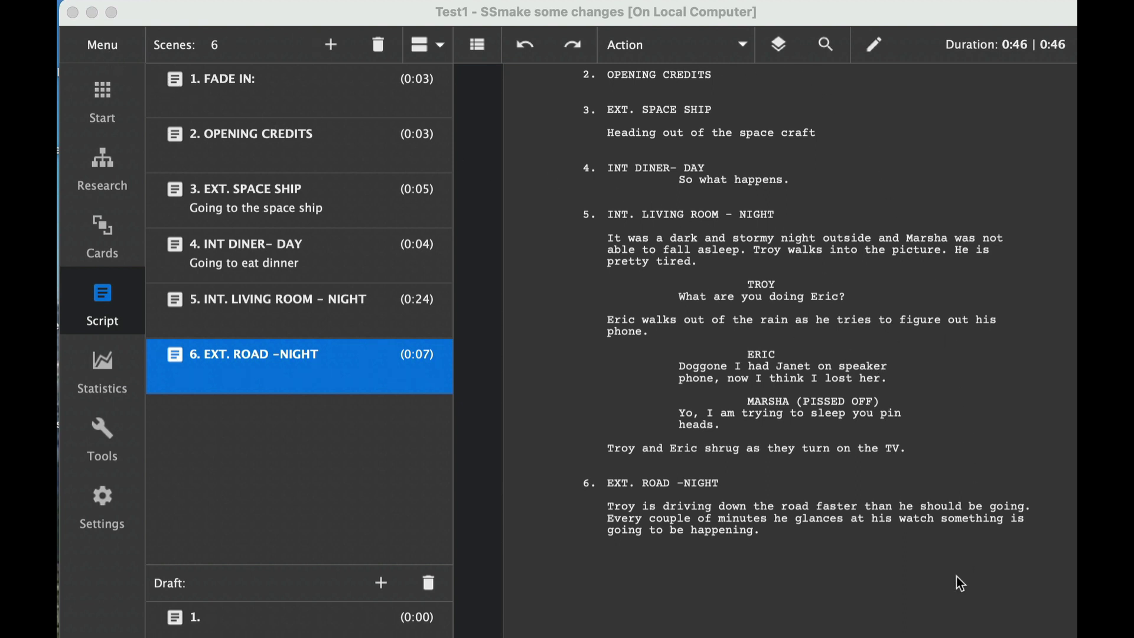
Begin a new purple script version and select the typed note 'Move start ship to the end of the script'.
left_click(105, 43)
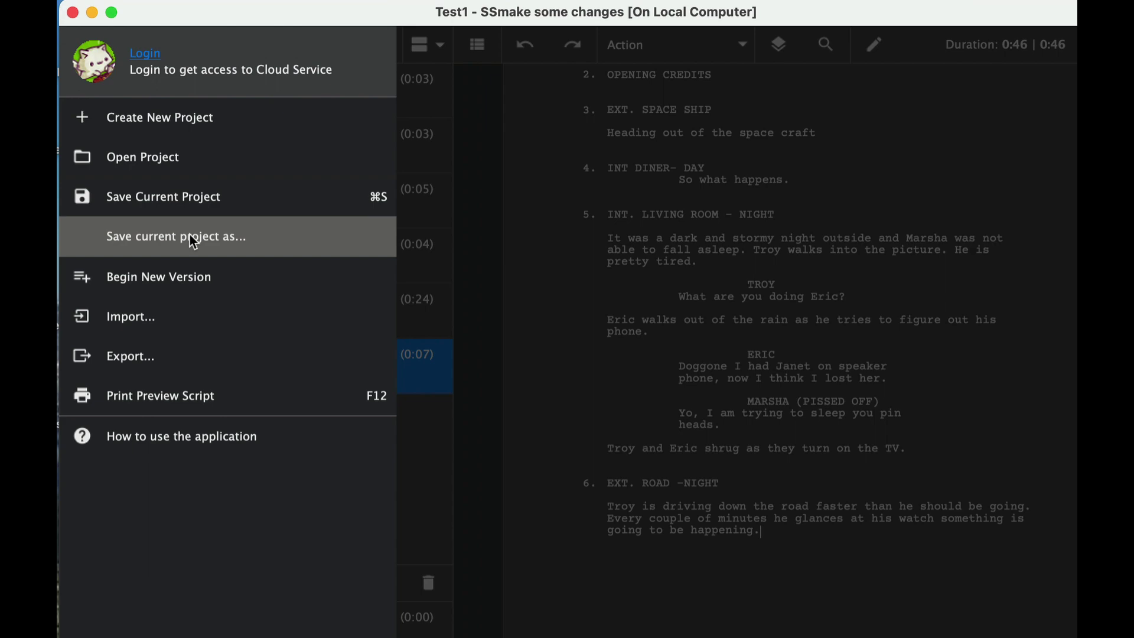
left_click(198, 283)
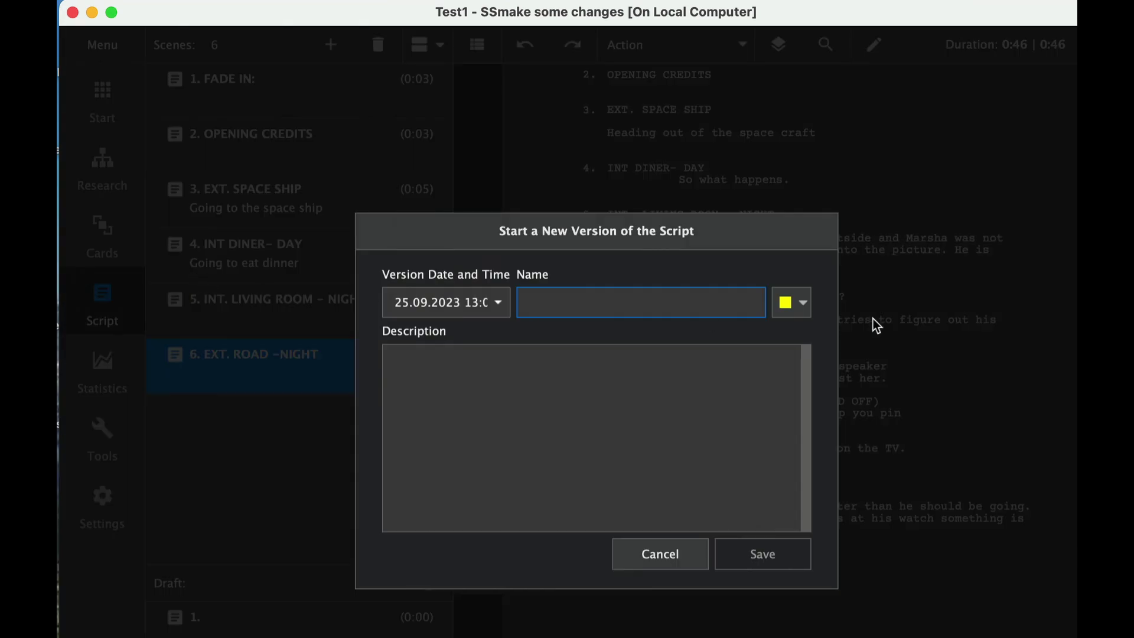
left_click(809, 305)
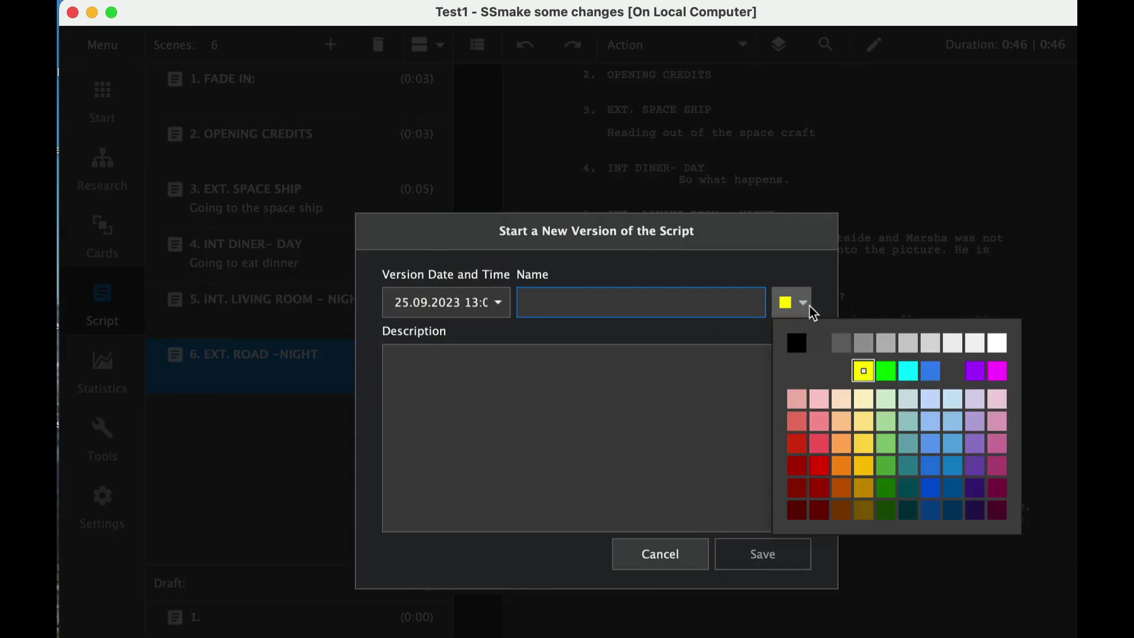
left_click(973, 470)
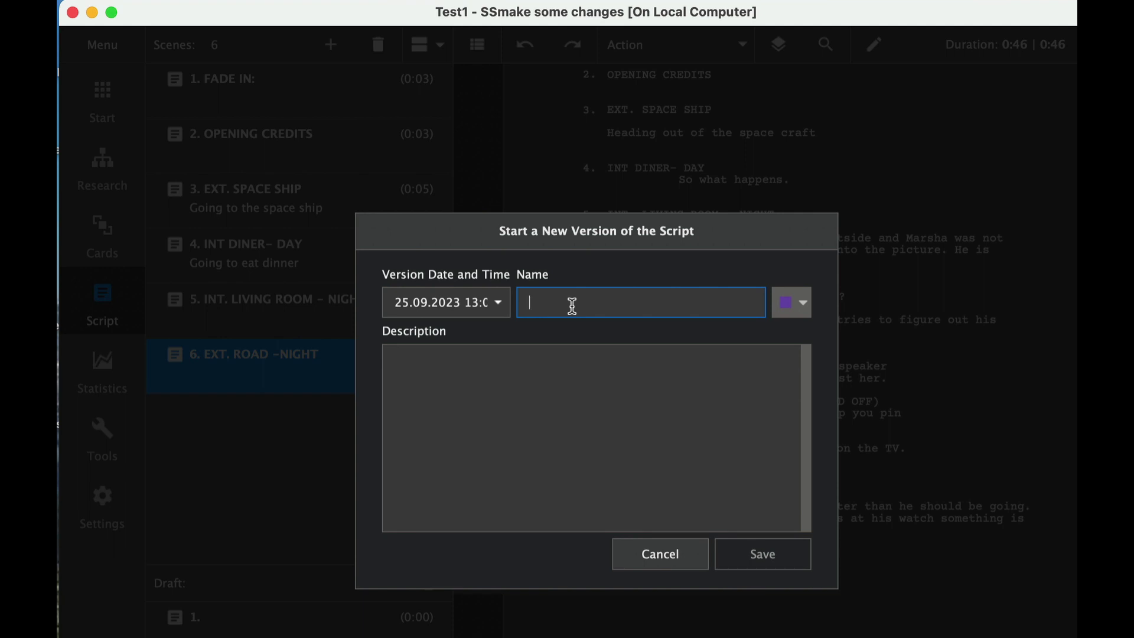
type("M")
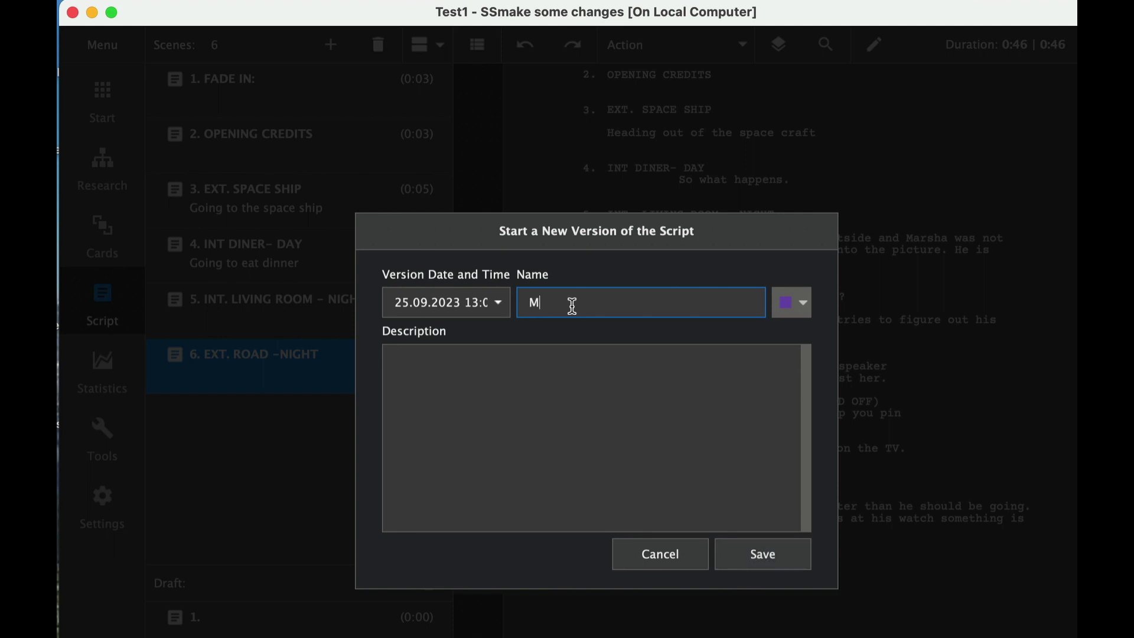
type("ove ")
type("start shi")
type("p to the end o")
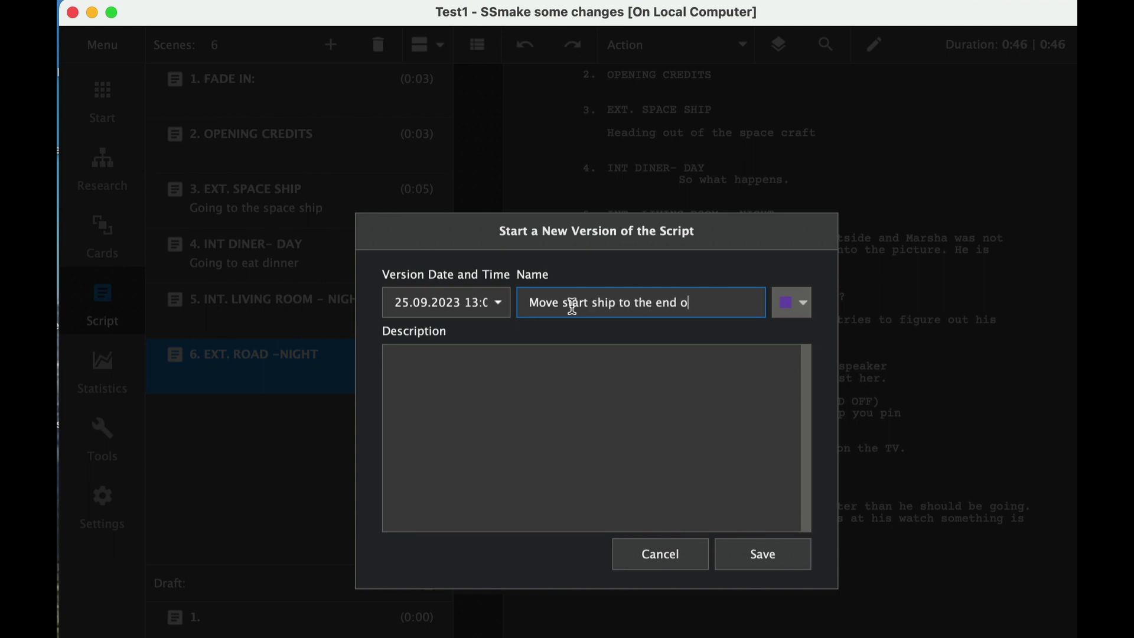
type("f the script")
mouse_move(539, 302)
left_mouse_down()
mouse_move(524, 302)
mouse_move(752, 304)
left_mouse_up()
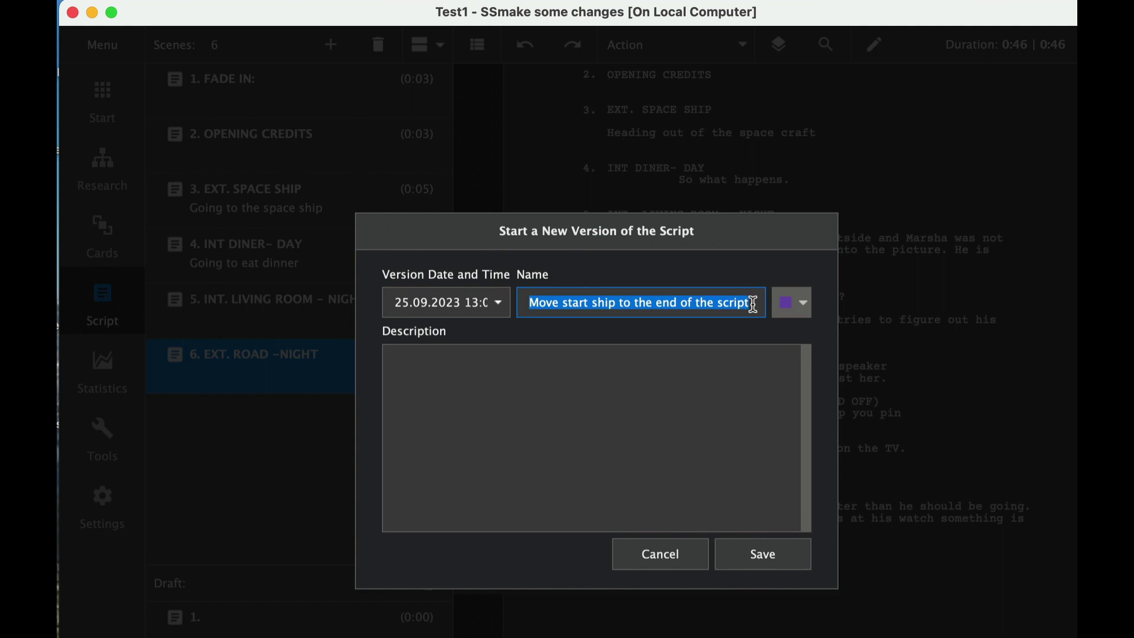
Move the note into Description, name the version 'Rocket' and save it.
key("ctrl+x")
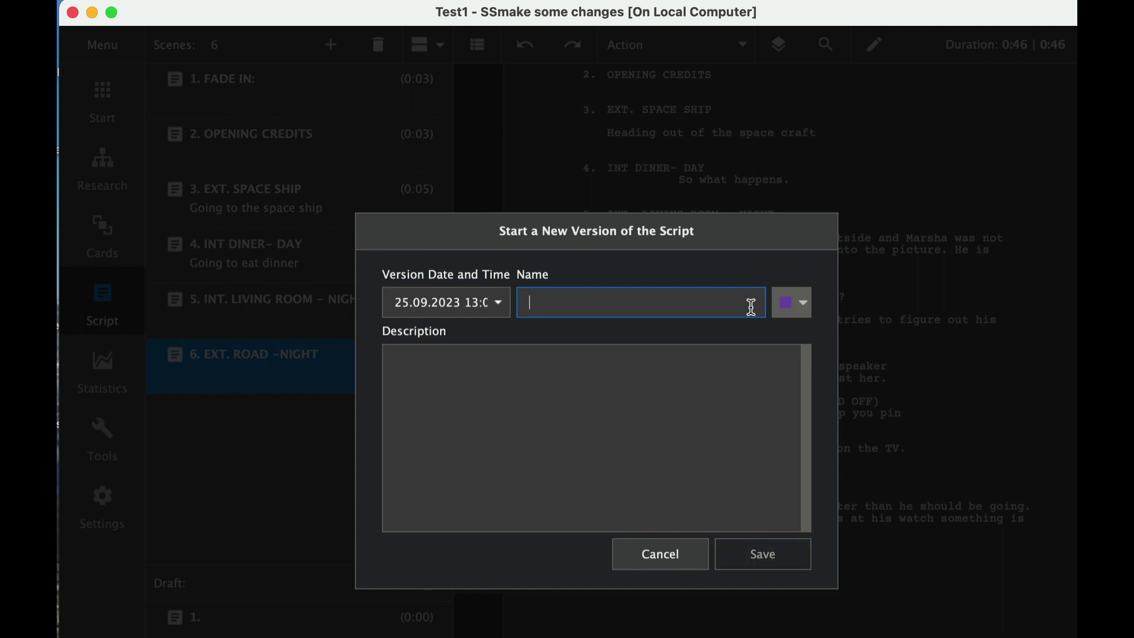
left_click(609, 372)
key("ctrl+v")
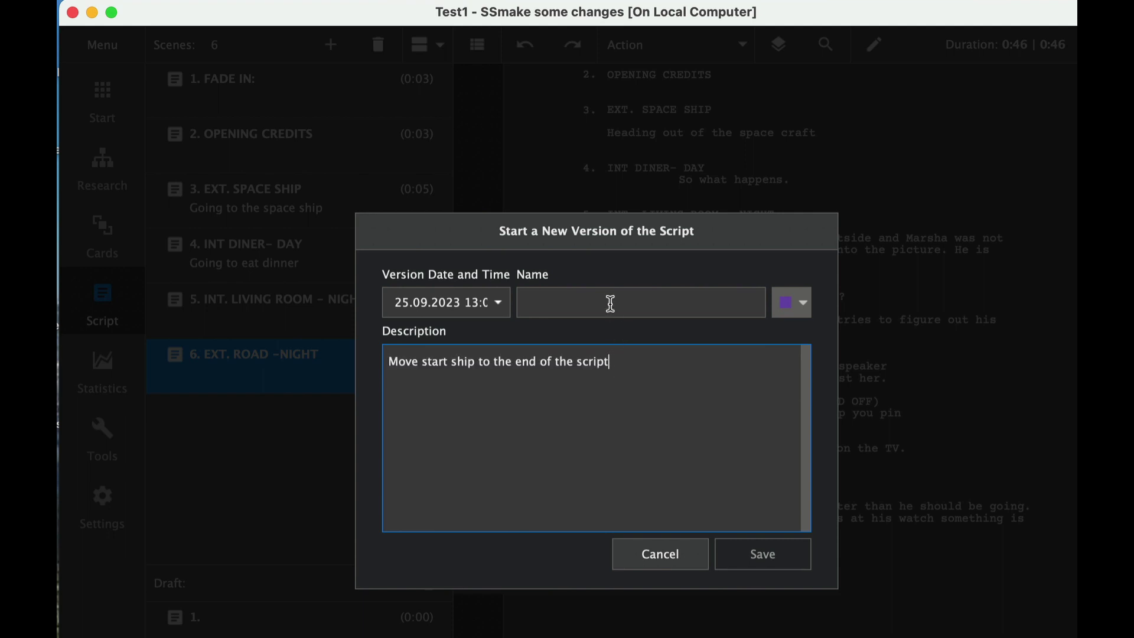
left_click(606, 300)
type("Rocke")
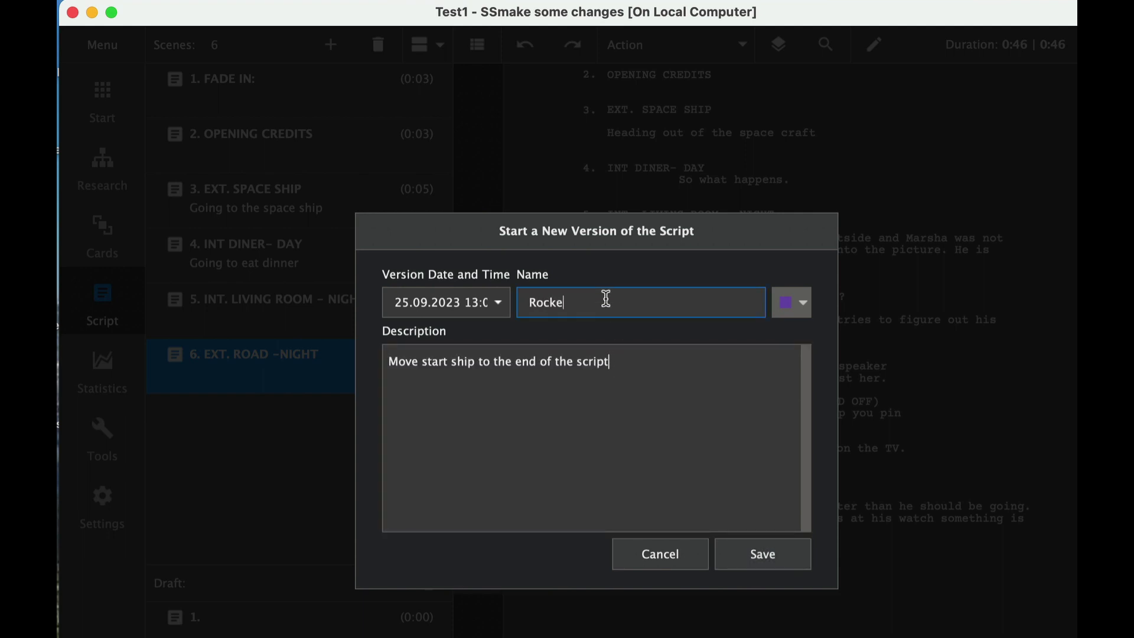
type("t")
left_click(780, 556)
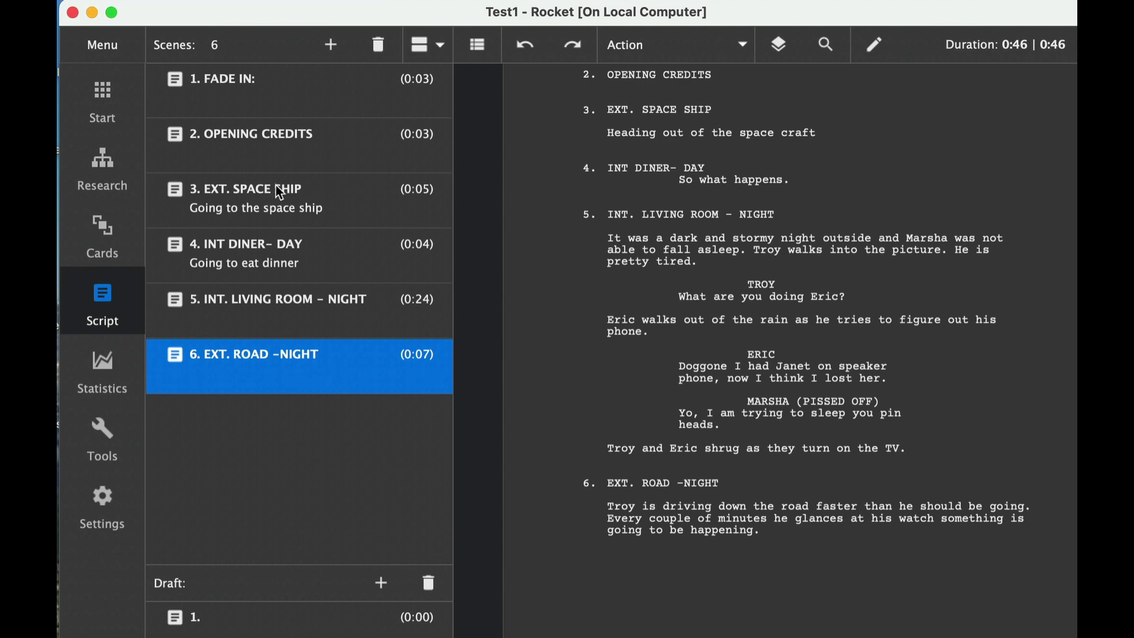
Drag scene 3 EXT. SPACE SHIP below scene 6 and save the reordered script.
left_click_drag(276, 192, 262, 414)
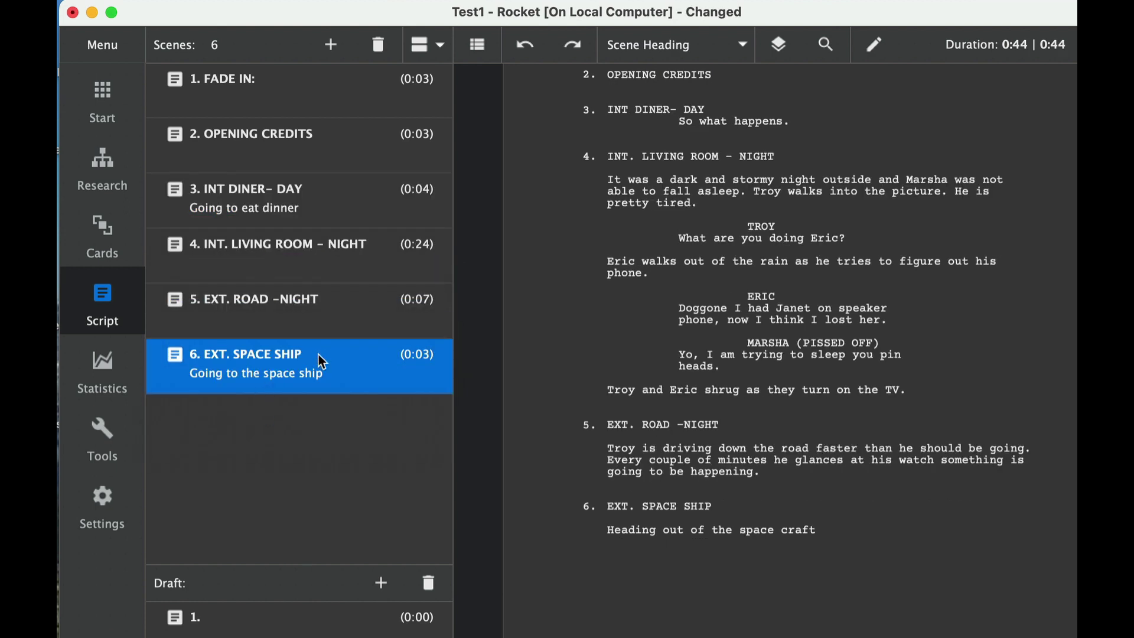
left_click(102, 44)
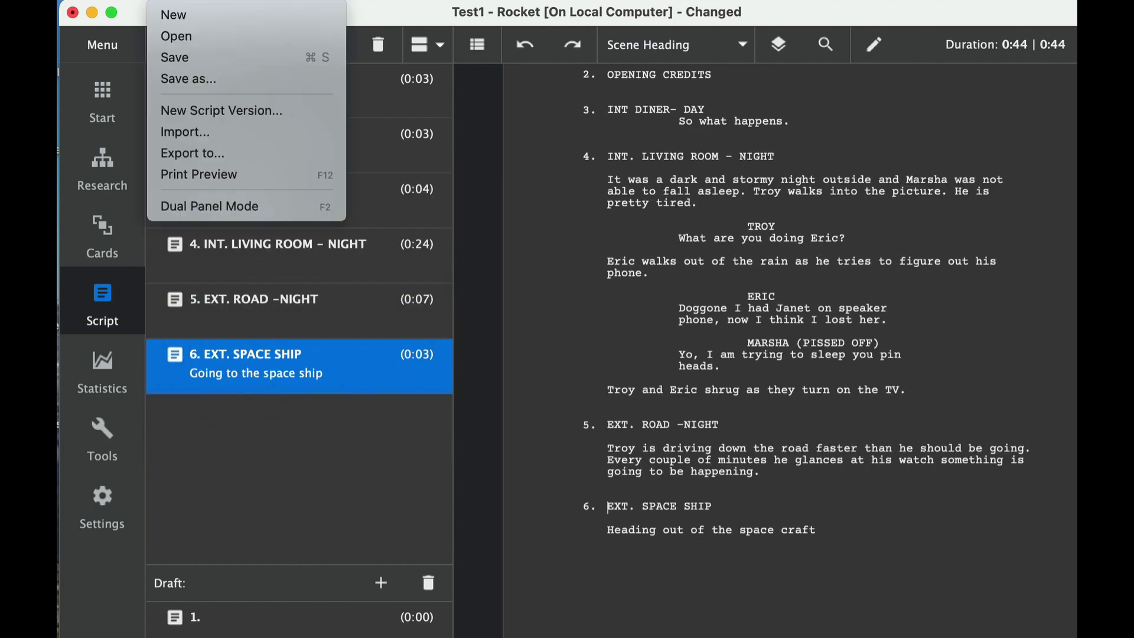
left_click(189, 59)
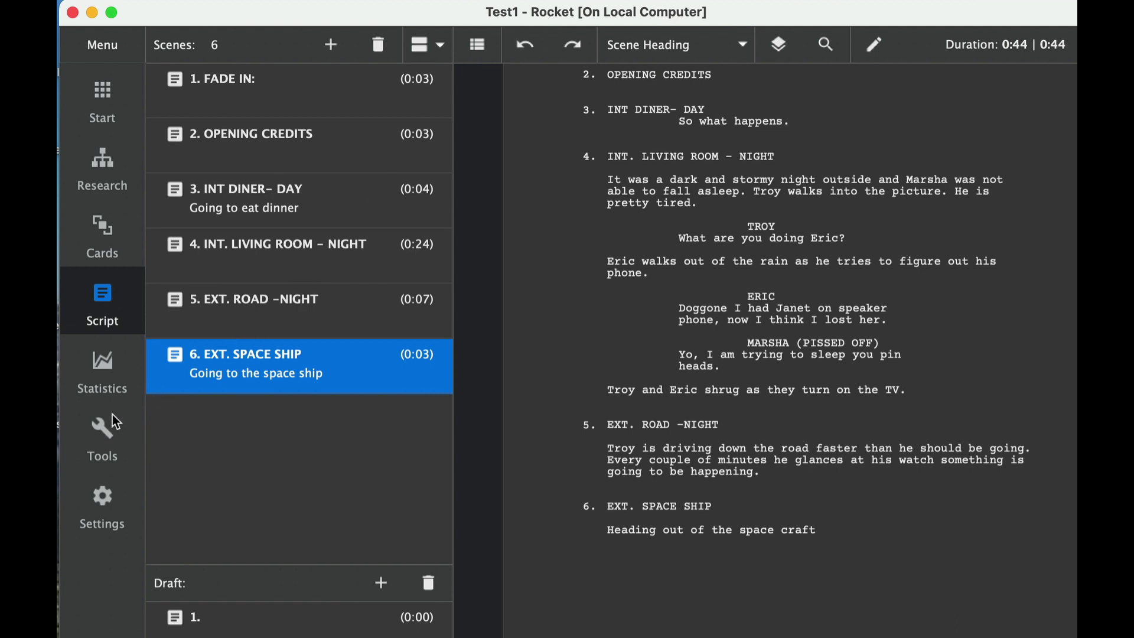
Compare 'SSmake some changes' against 'Rocket [Current Version]' in the version comparison tool.
left_click(105, 427)
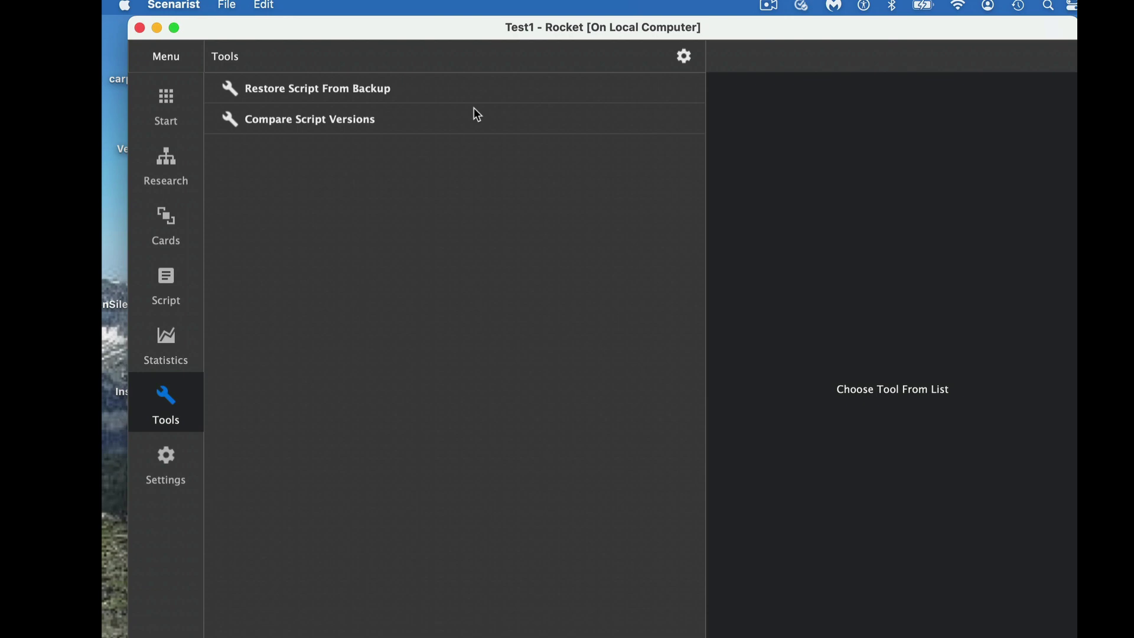
left_click(423, 121)
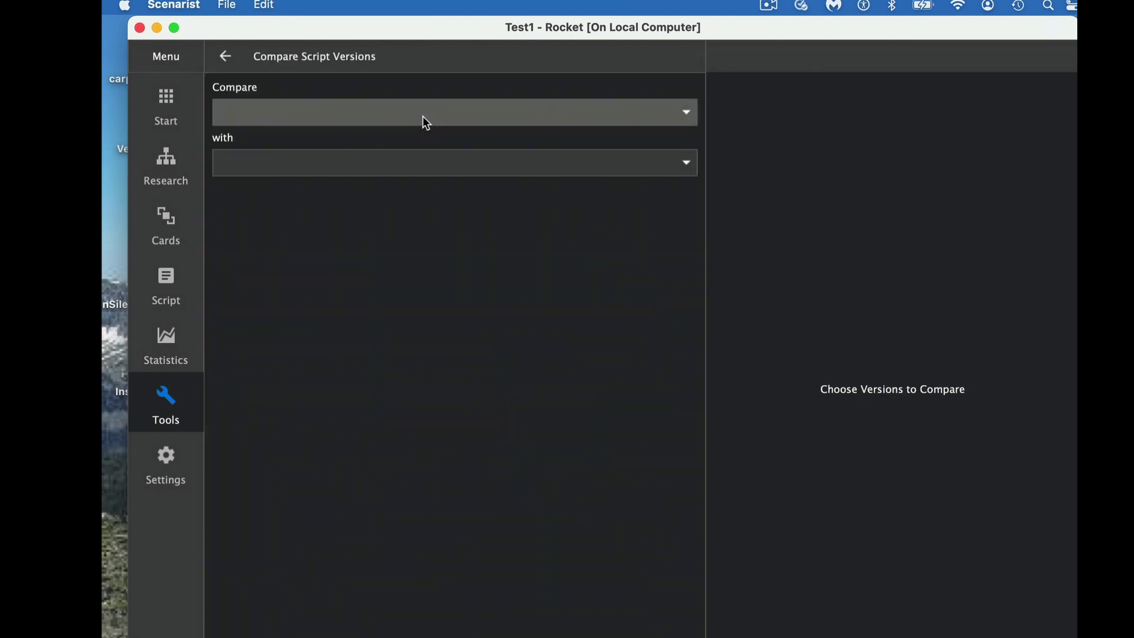
left_click(453, 118)
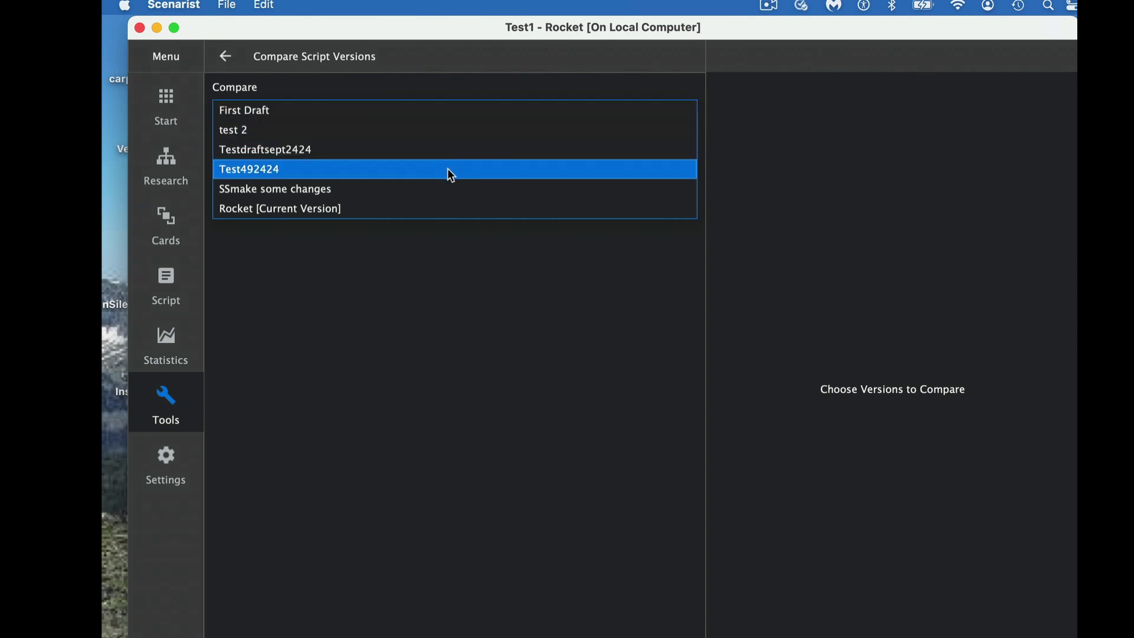
left_click(450, 189)
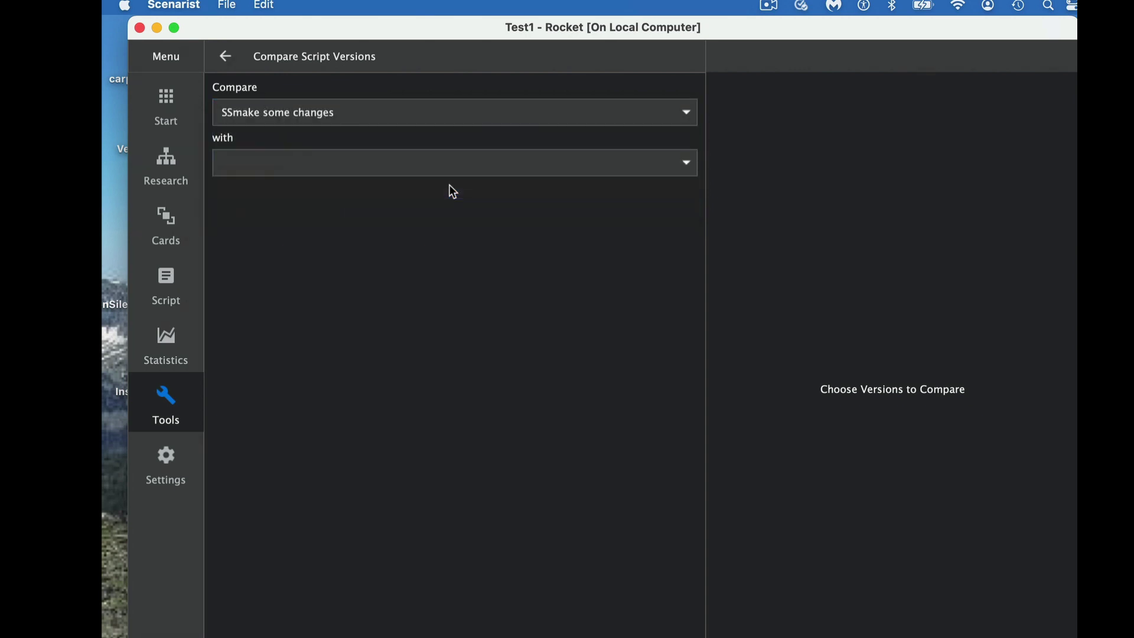
left_click(683, 163)
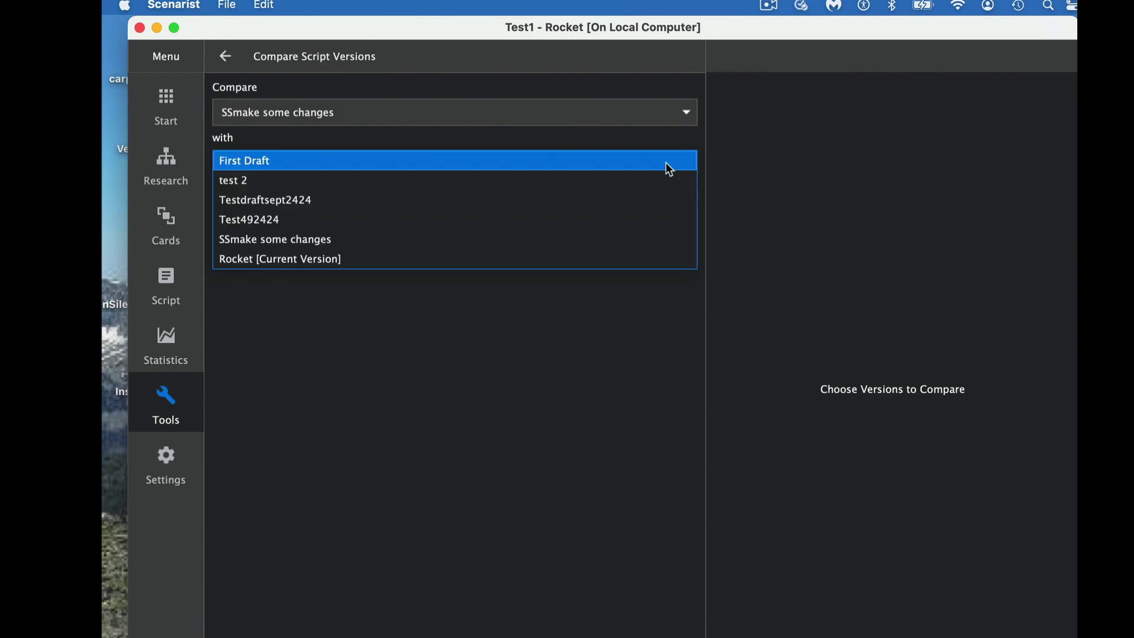
left_click(580, 258)
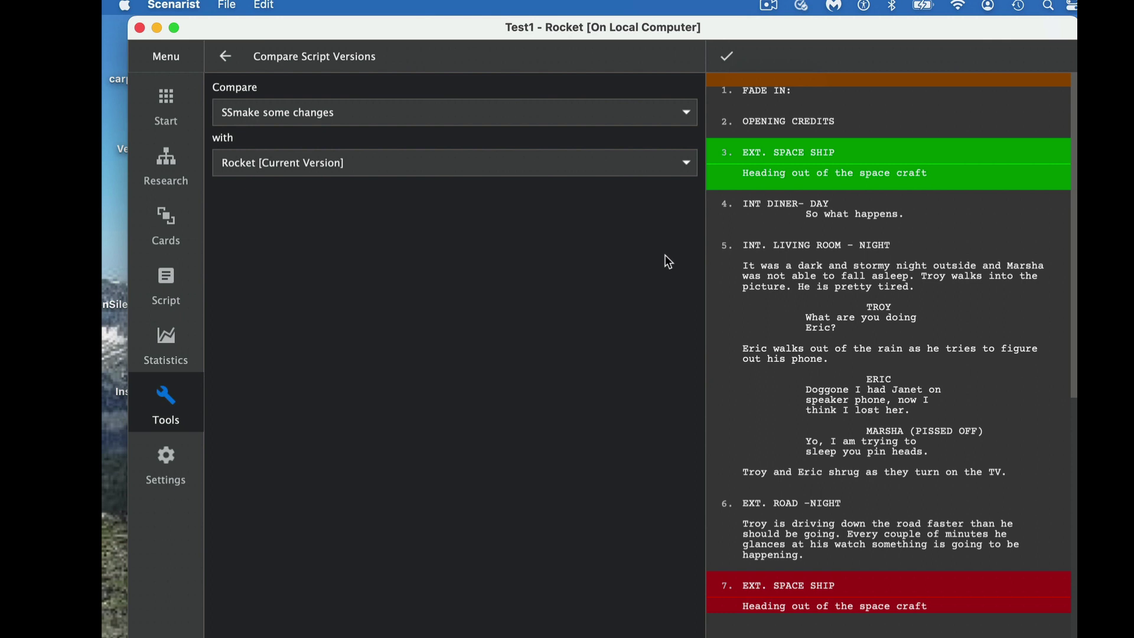
Accept the compared changes into the script and return to the script text.
left_click(730, 59)
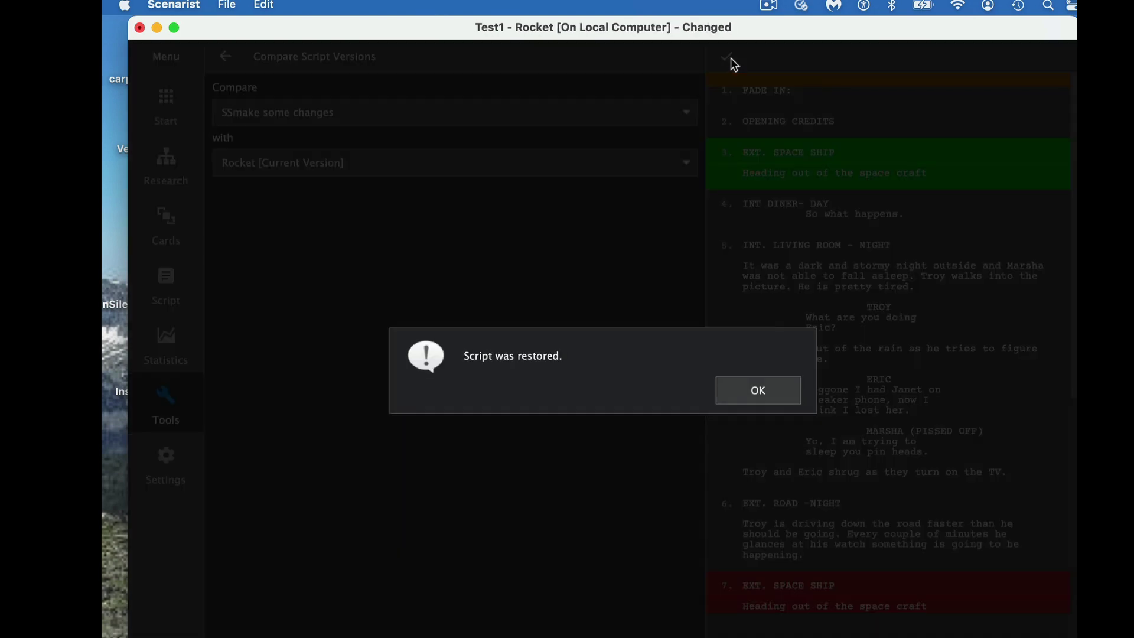
left_click(755, 390)
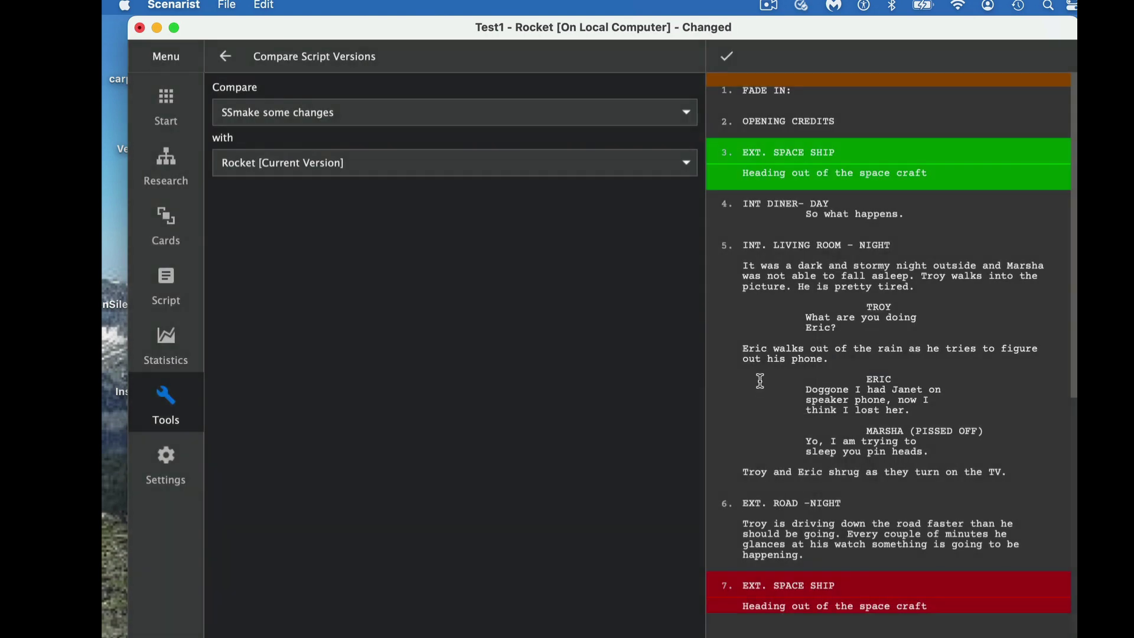
left_click(169, 278)
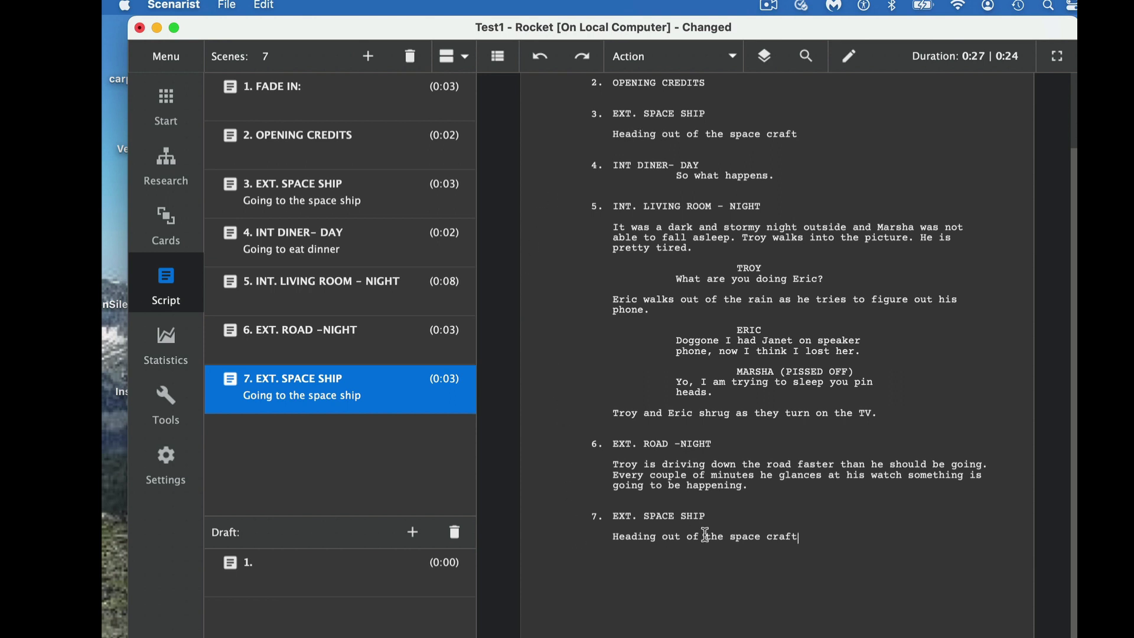
Delete the duplicate EXT. SPACE SHIP scene at position 3 and save the script.
left_click(408, 188)
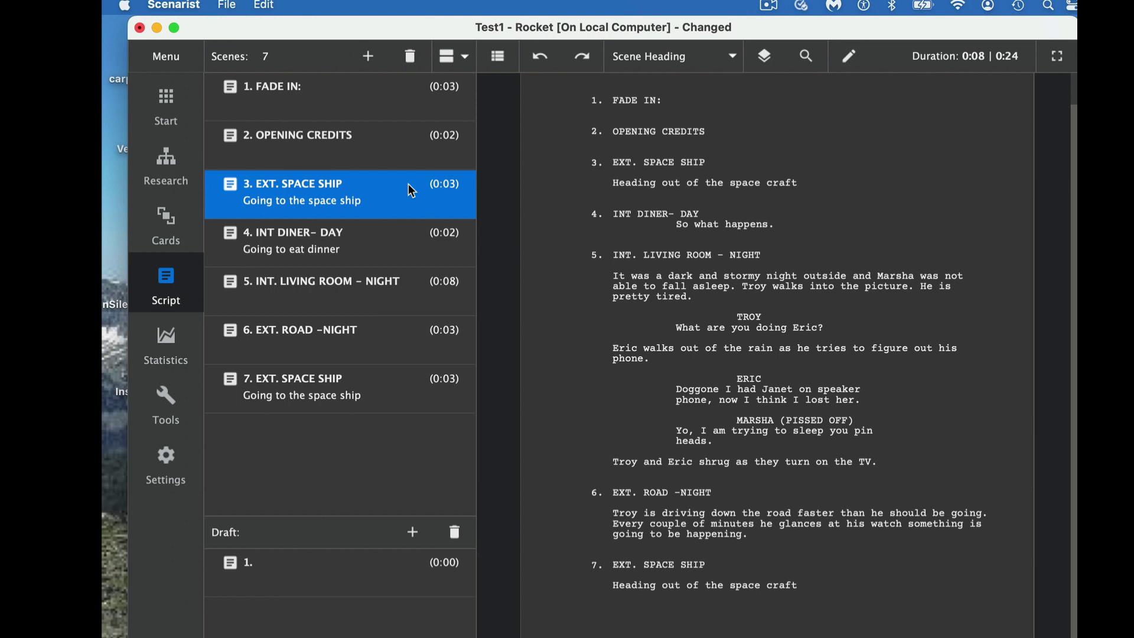
left_click(409, 55)
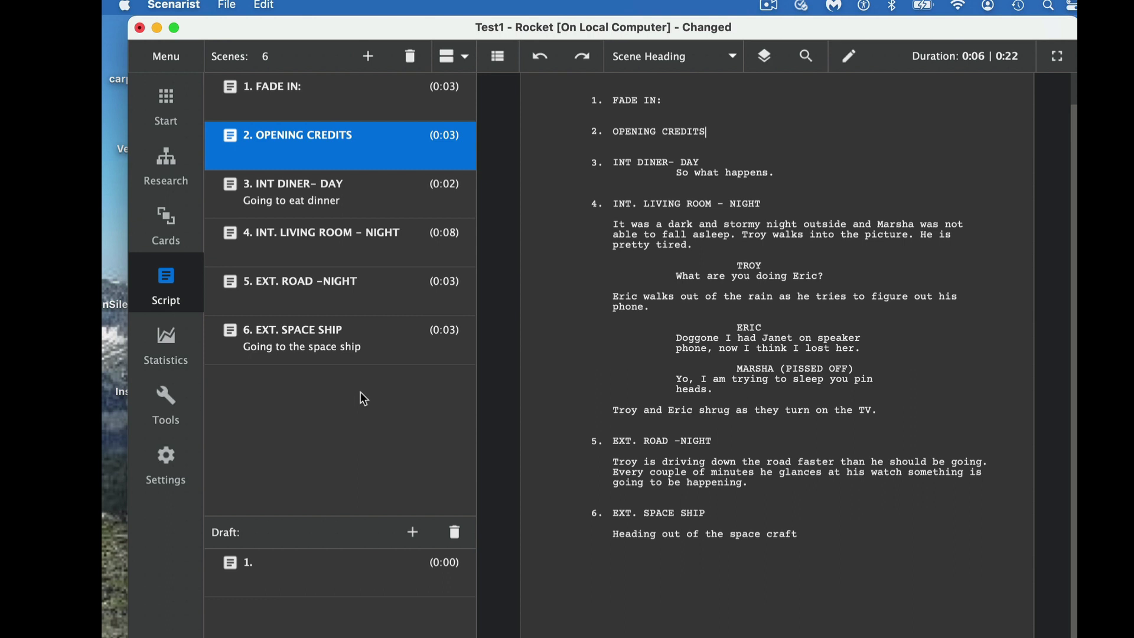
key("super+s")
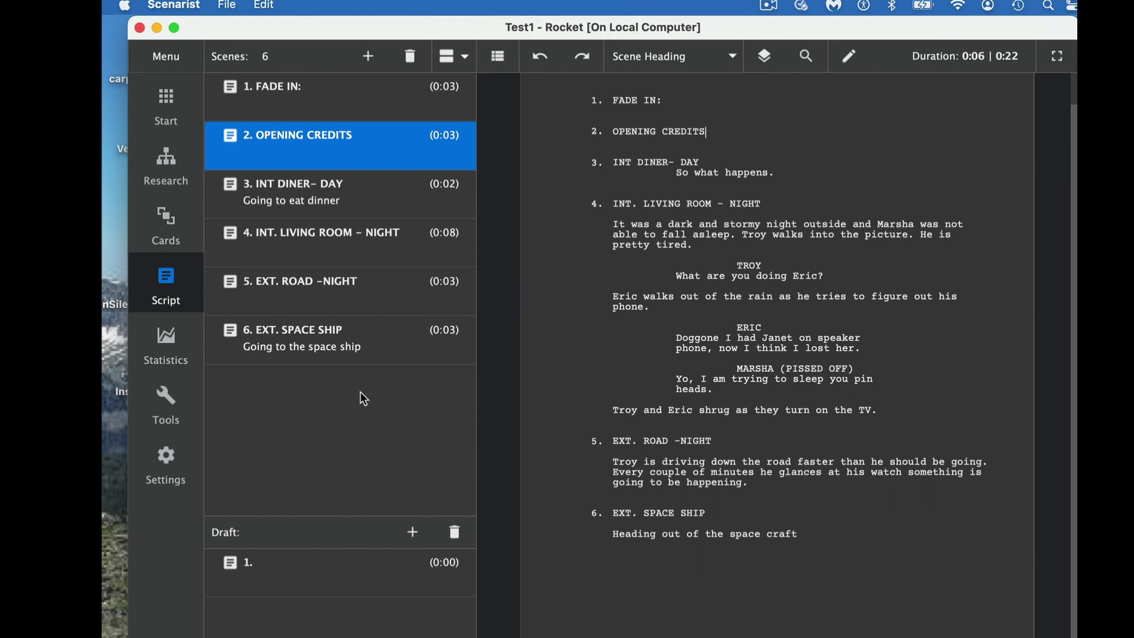